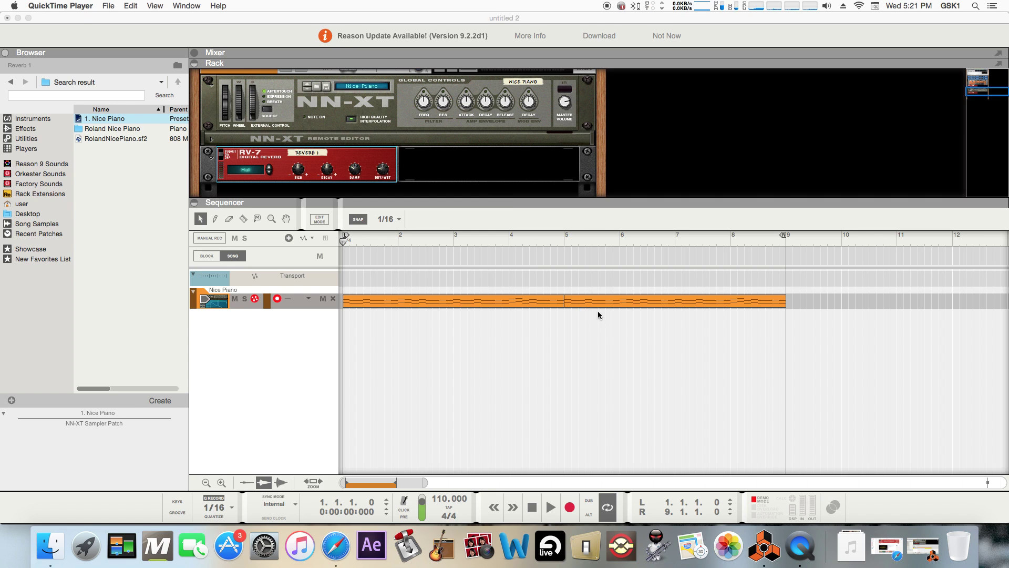
Scroll through the rack holding the NN-XT and RV-7 reverb, and bring Reason to the front.
scroll(466, 151, "down", 3)
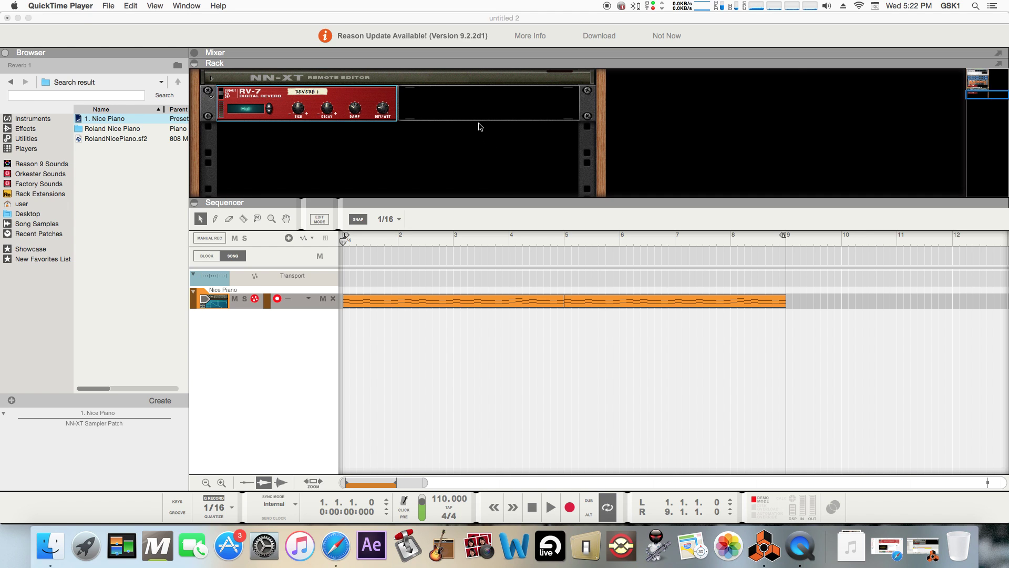
scroll(468, 126, "up", 3)
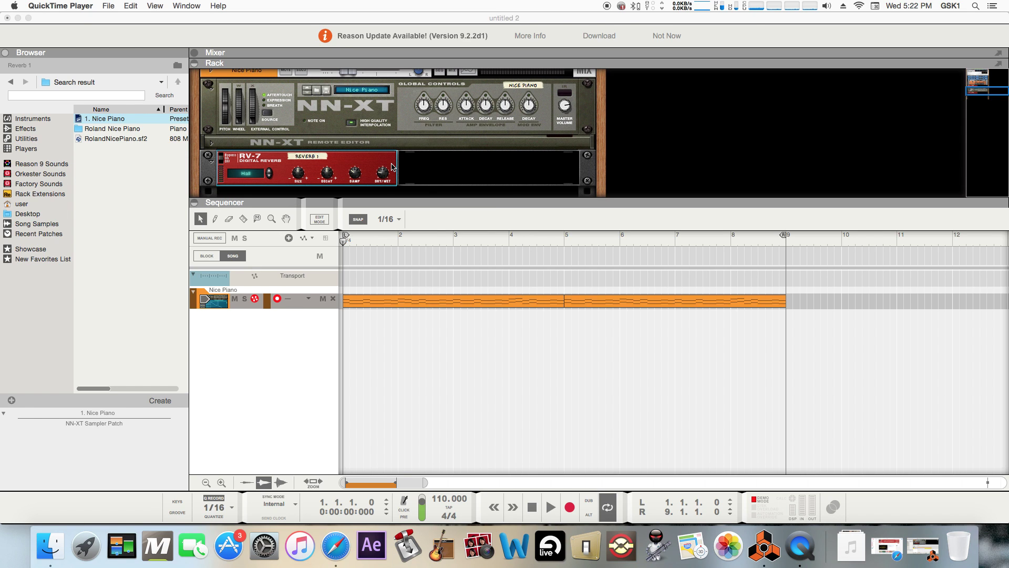
left_click(371, 170)
Add an ECF-42 Envelope Controlled Filter beside the RV-7 via Effects > Reason Devices.
right_click(371, 171)
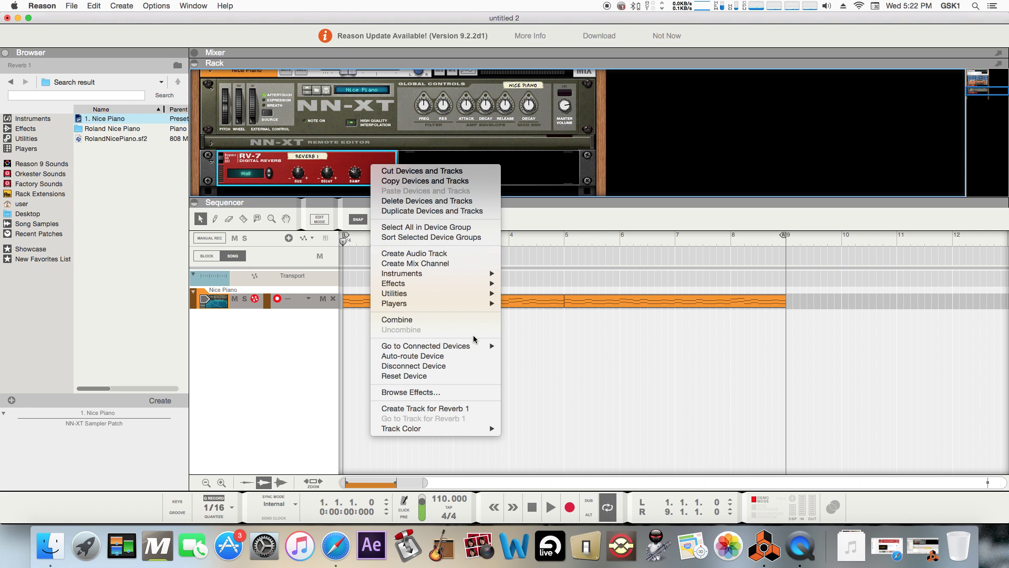
mouse_move(472, 291)
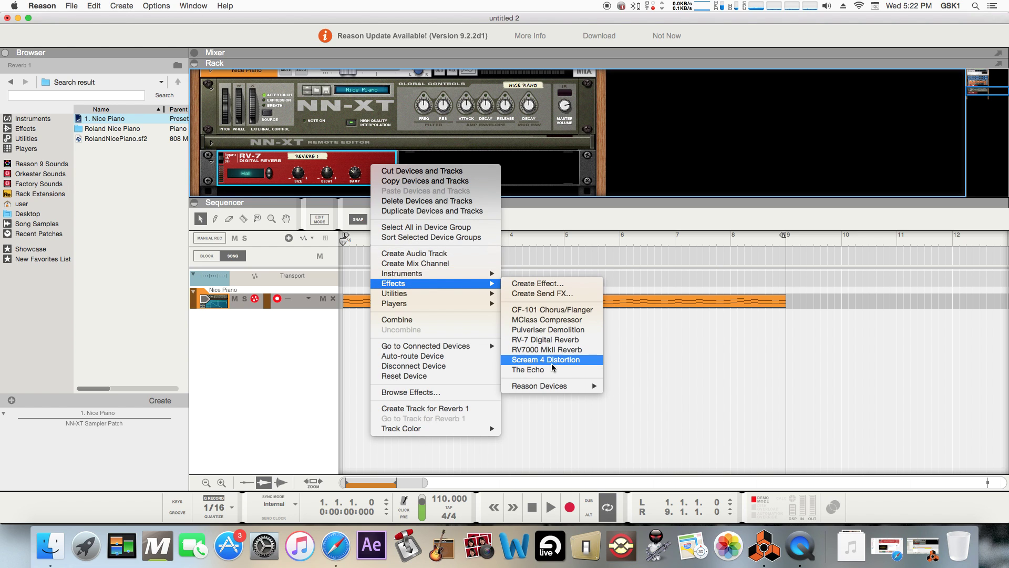
mouse_move(573, 386)
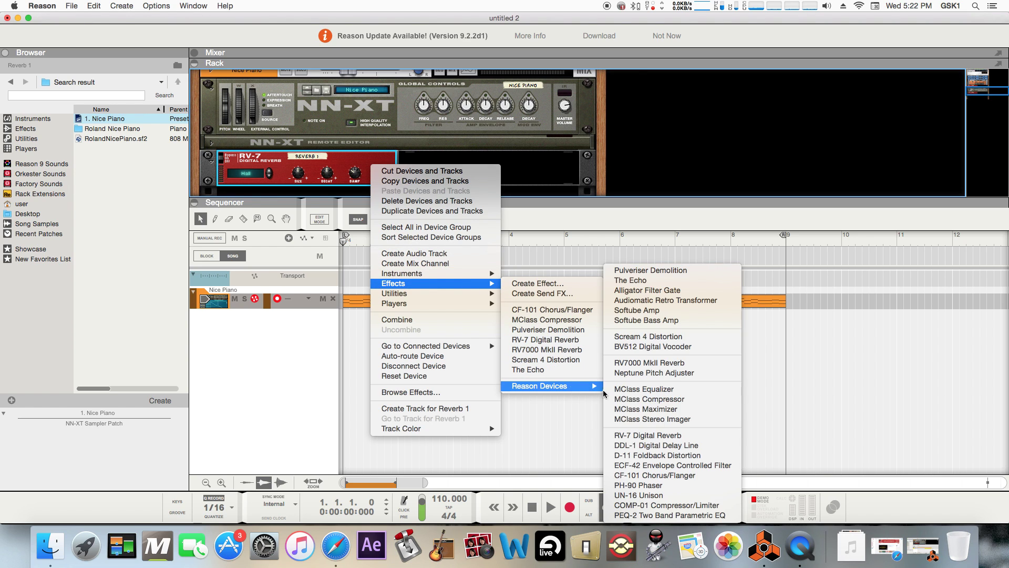
left_click(686, 465)
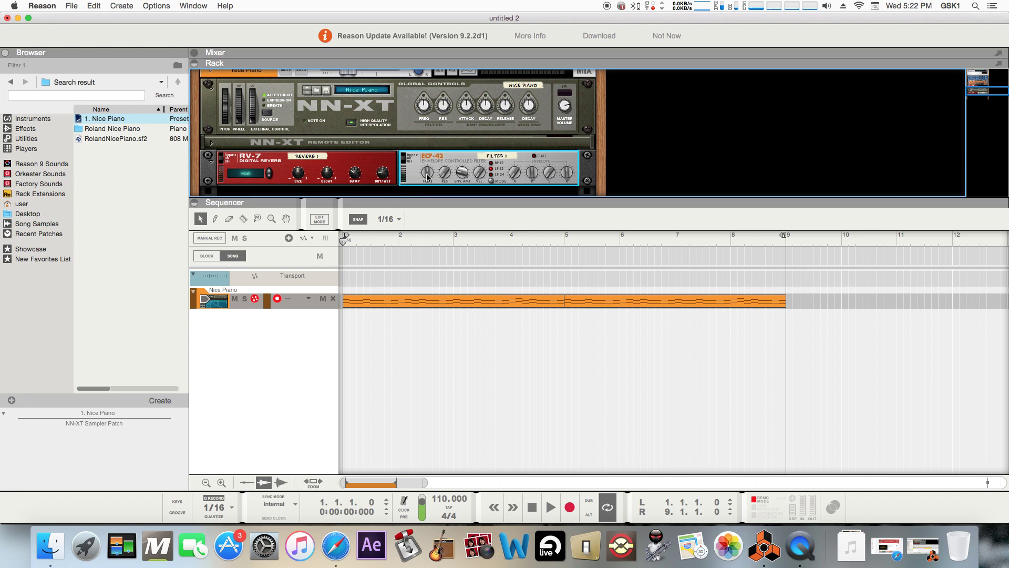
Create Frequency automation for the ECF-42 and open its lane in Edit Mode with the Pencil tool.
mouse_move(429, 173)
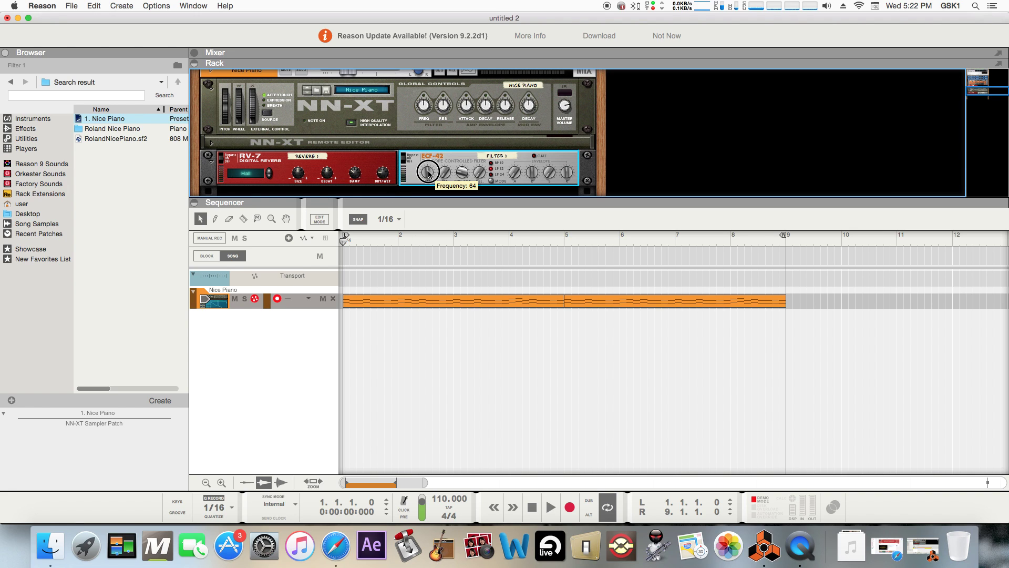
right_click(429, 174)
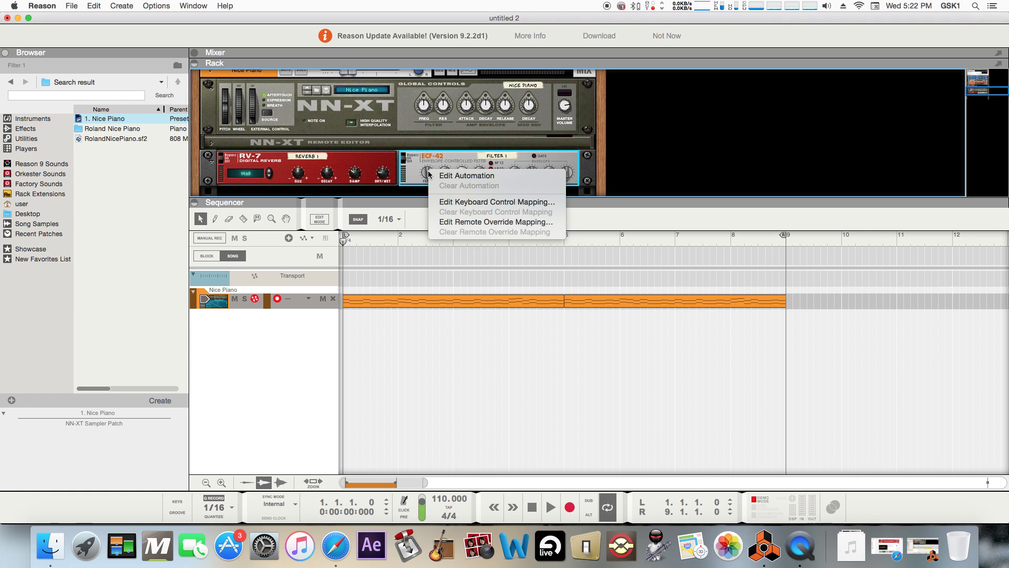
left_click(483, 177)
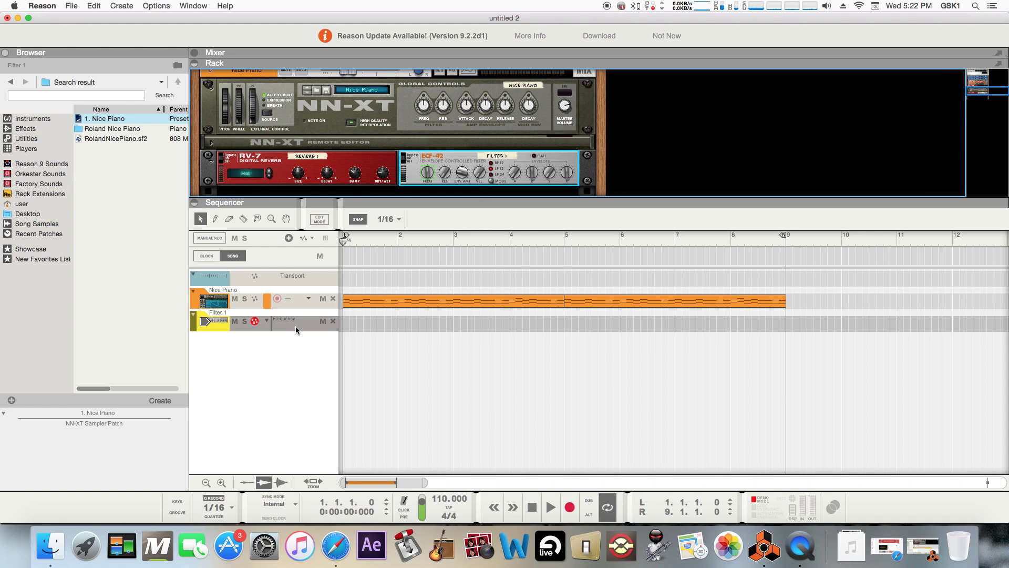
left_click(319, 220)
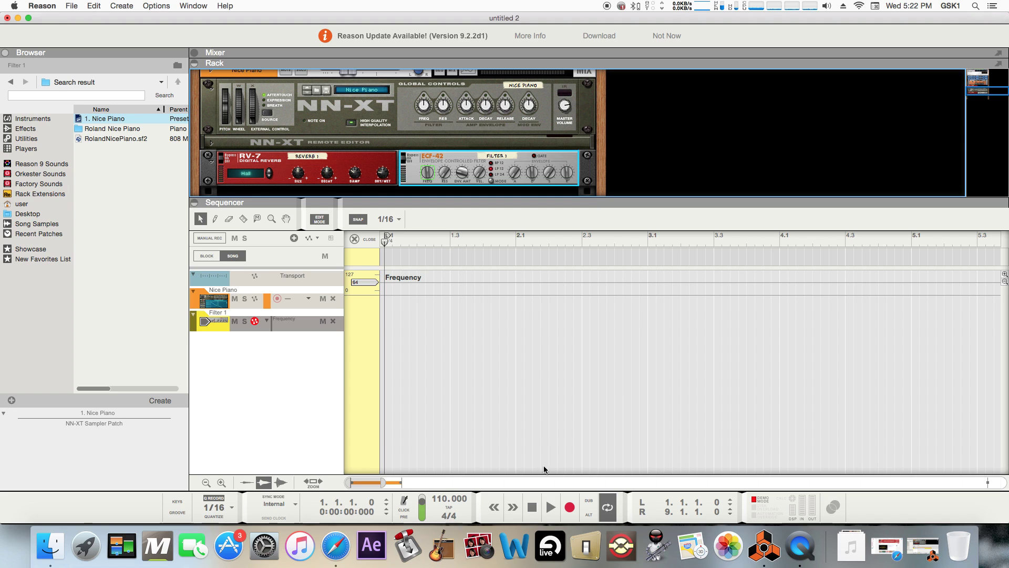
mouse_move(389, 485)
left_mouse_down()
mouse_move(410, 483)
mouse_move(395, 484)
left_mouse_up()
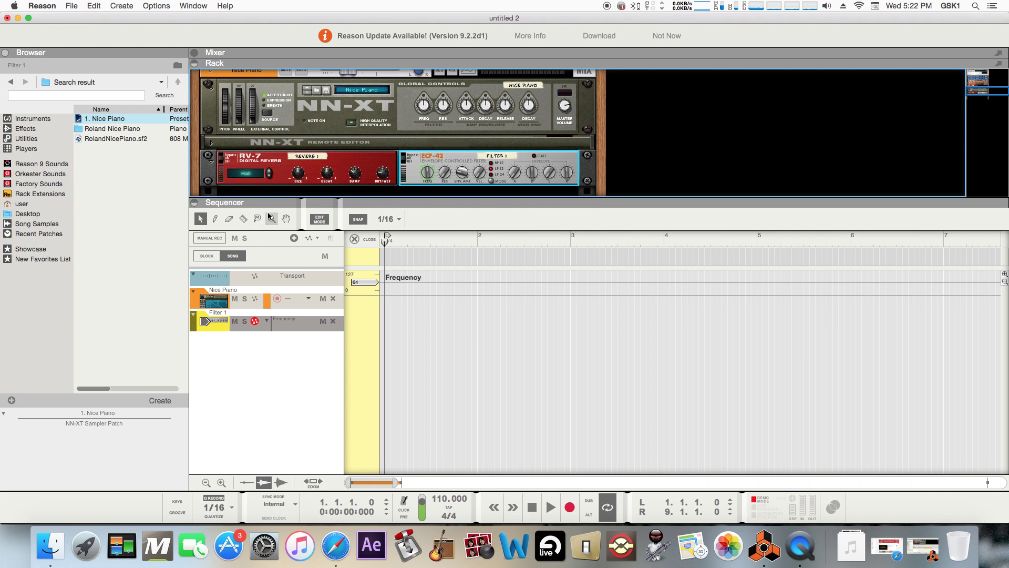
left_click(217, 218)
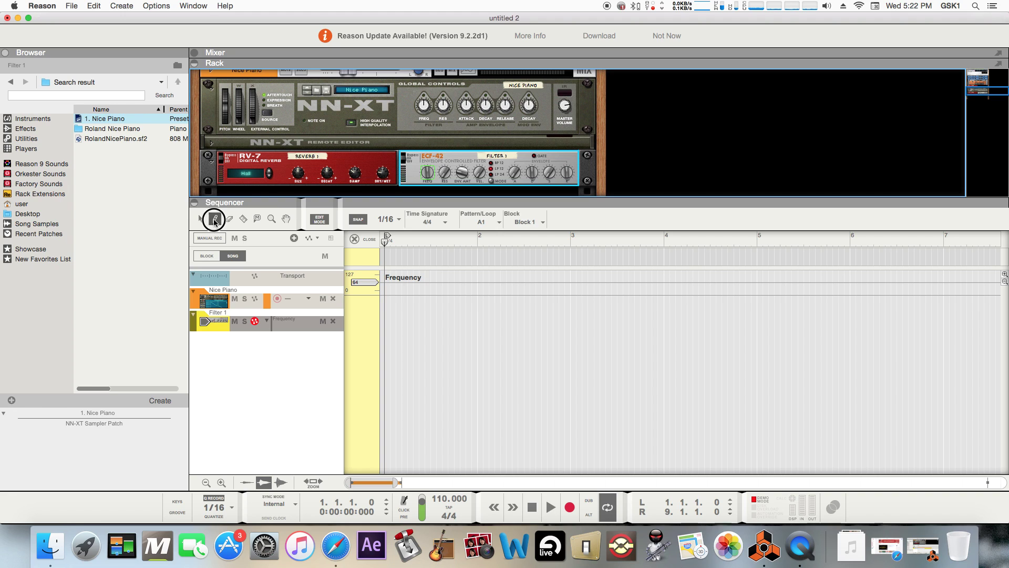
Draw a Frequency automation clip at the lane start and stretch it to end at bar 5.
left_click(387, 269)
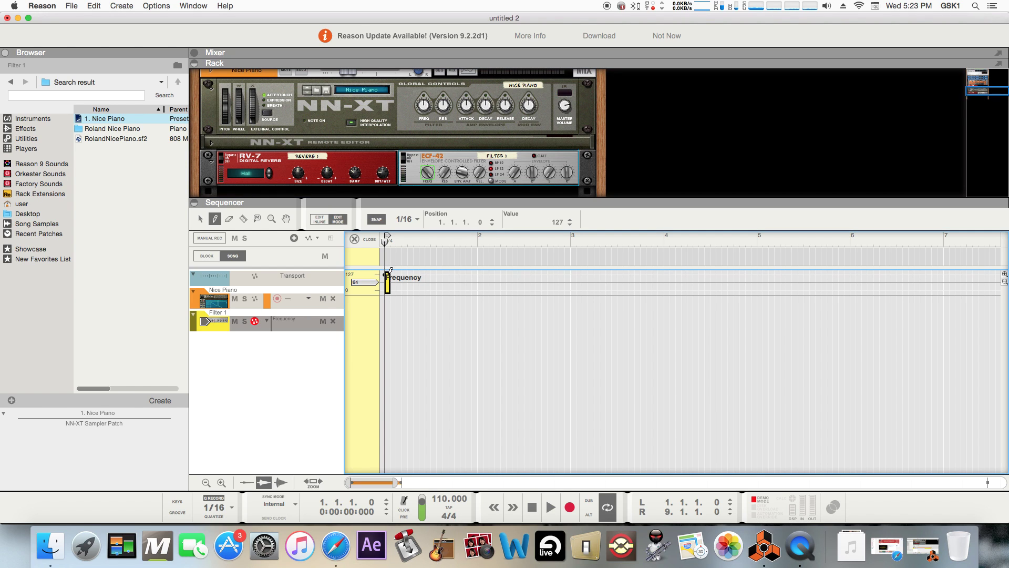
left_click(200, 219)
mouse_move(388, 280)
left_mouse_down()
mouse_move(786, 317)
mouse_move(757, 317)
left_mouse_up()
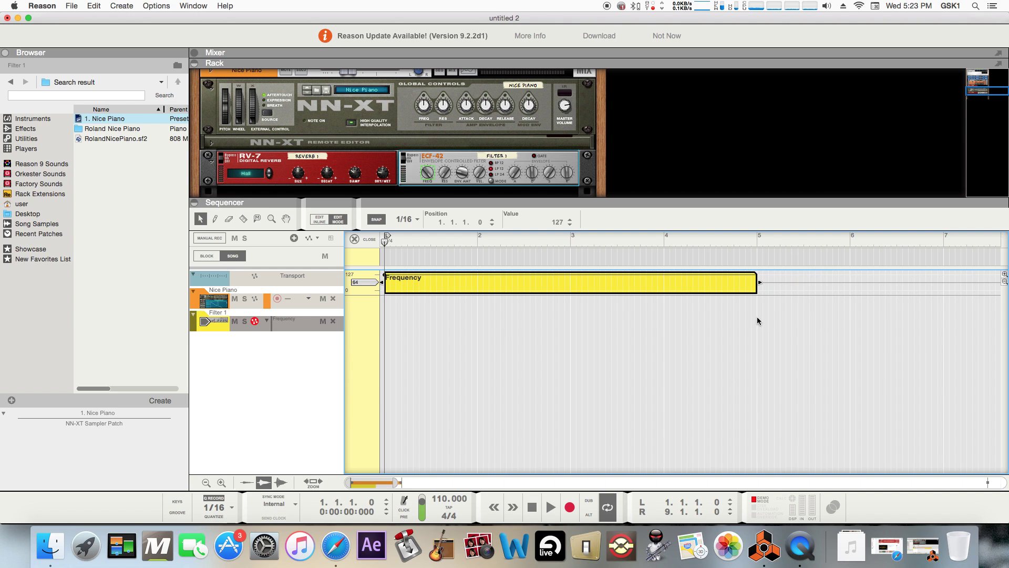
Add Frequency points of 55, 68, 55, 85 and 127 across bars 1–5.
left_click(215, 219)
left_click(431, 283)
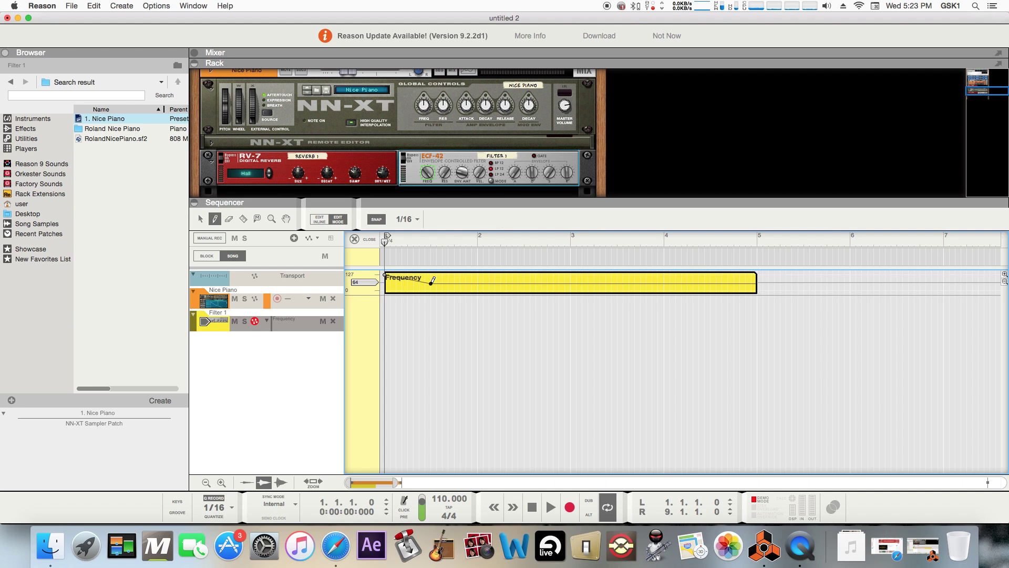
left_click(478, 282)
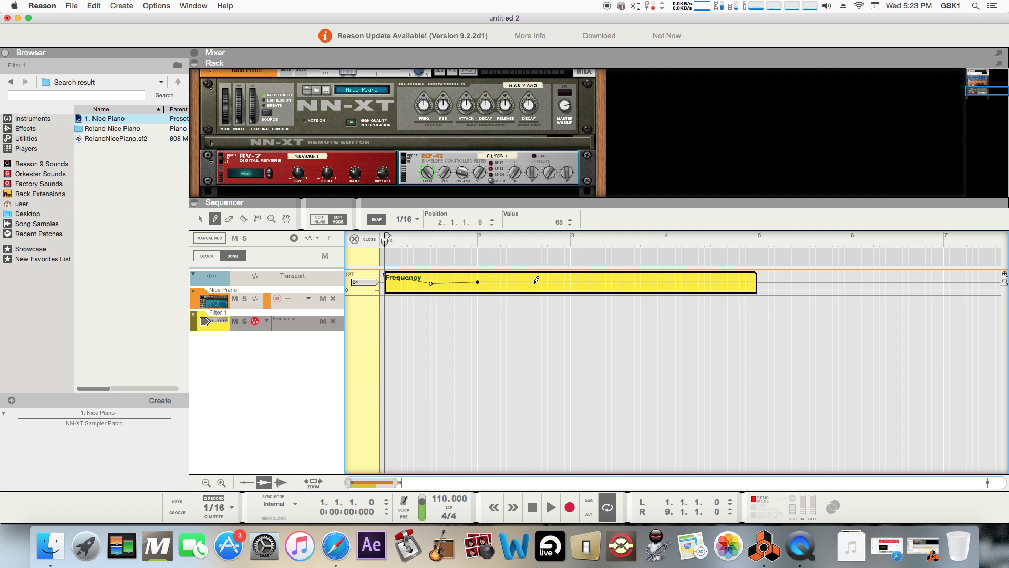
left_click(573, 282)
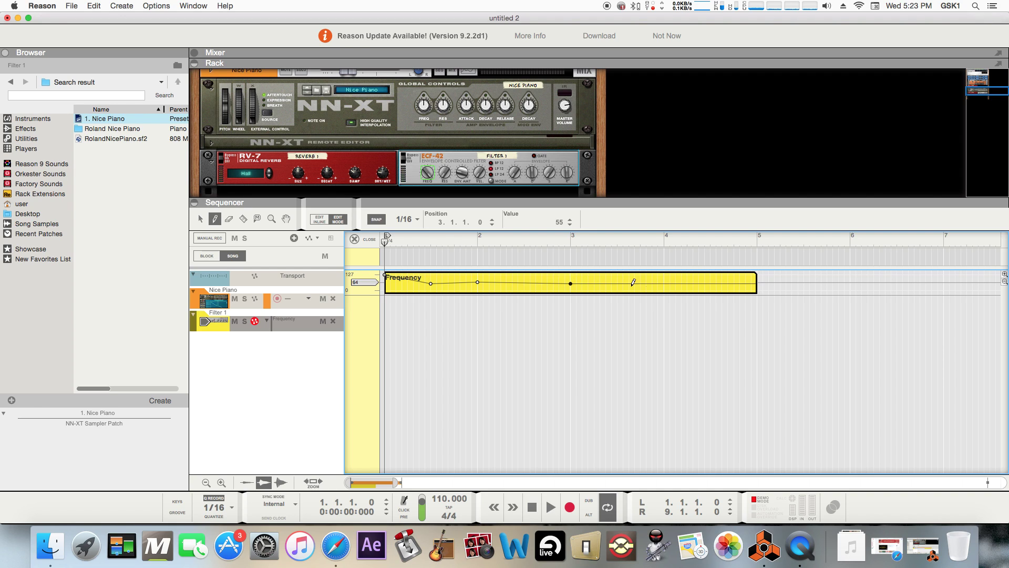
left_click(666, 279)
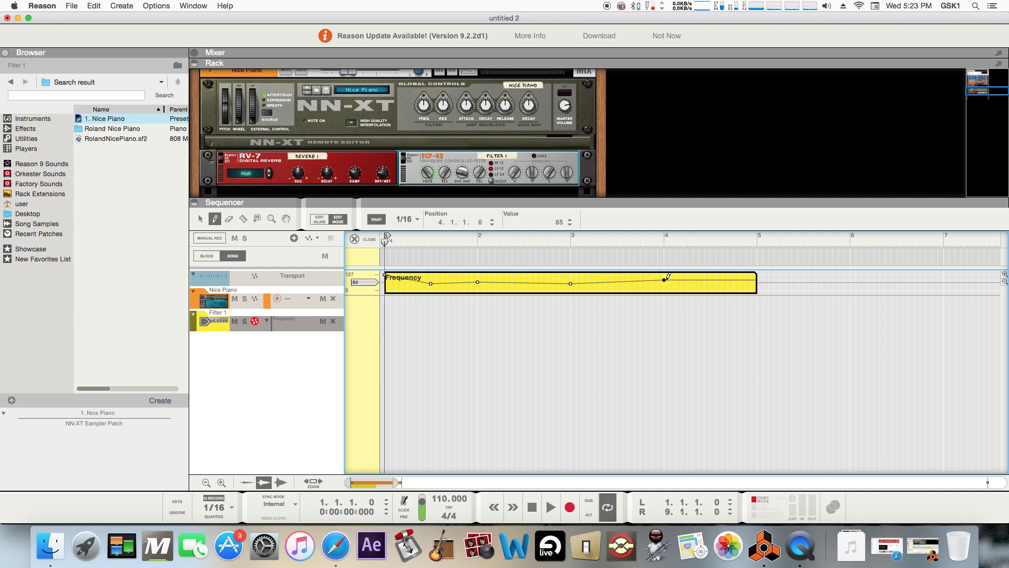
left_click(757, 271)
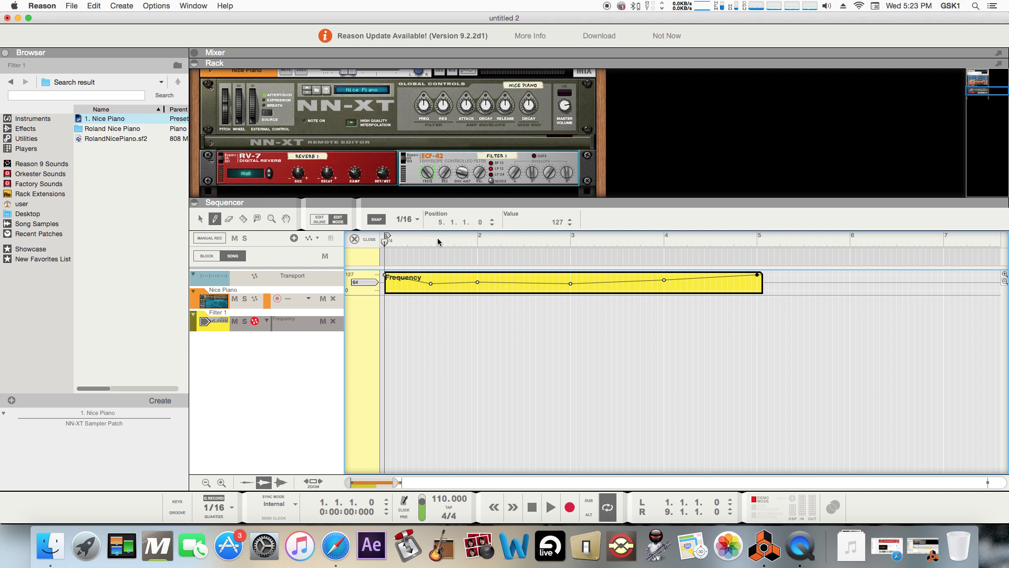
left_click(200, 220)
Create a Resonance automation lane for the ECF-42 and clear its selected point.
right_click(445, 175)
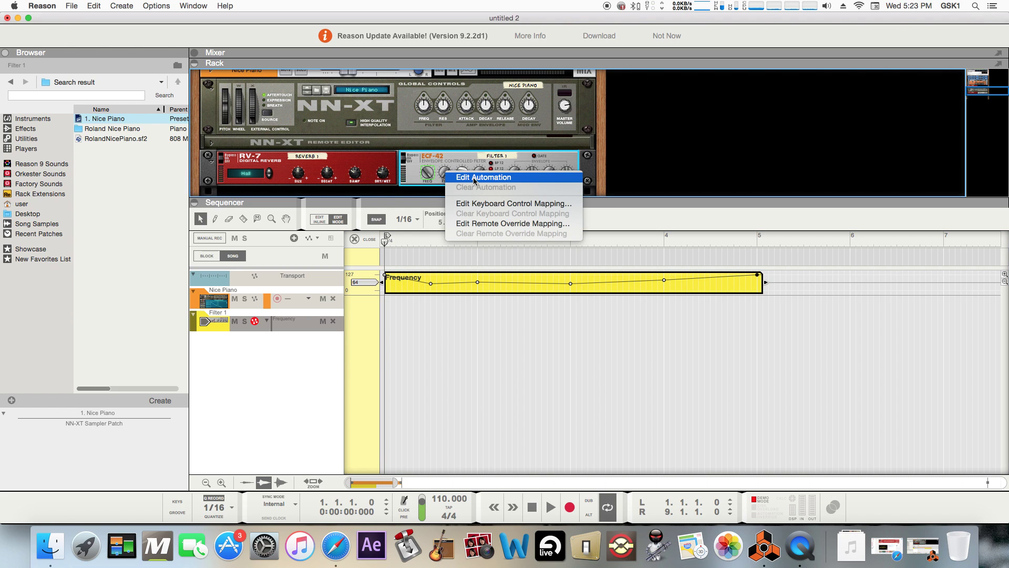
left_click(468, 183)
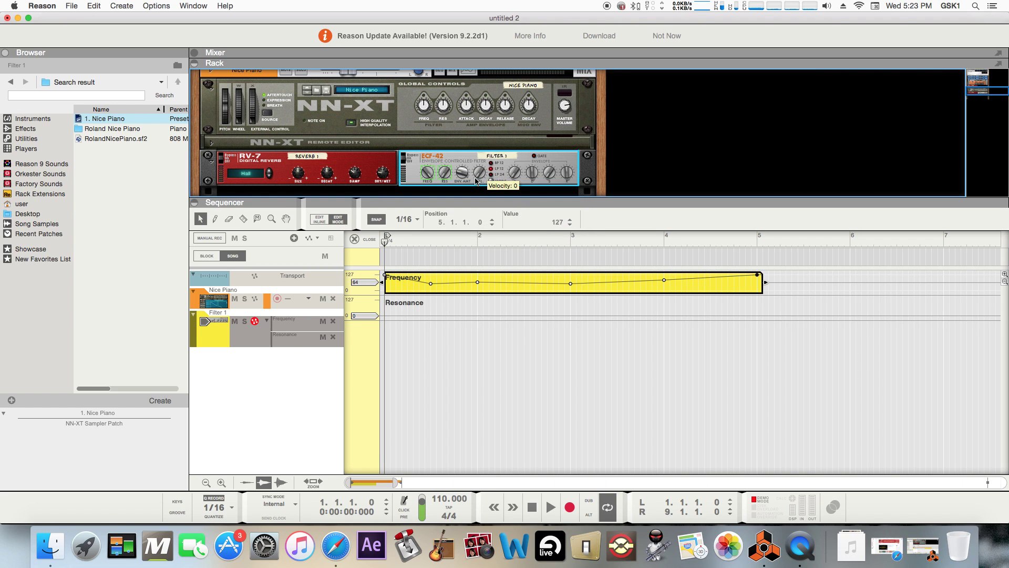
left_click(399, 294)
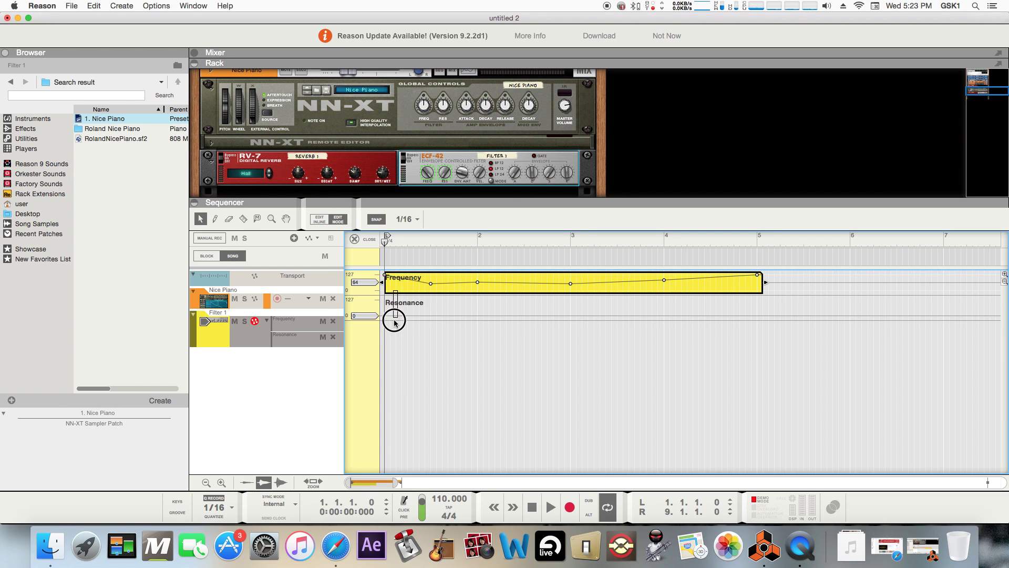
In arrange view, copy the Frequency clip into the Resonance lane and inspect both curves.
left_click(337, 221)
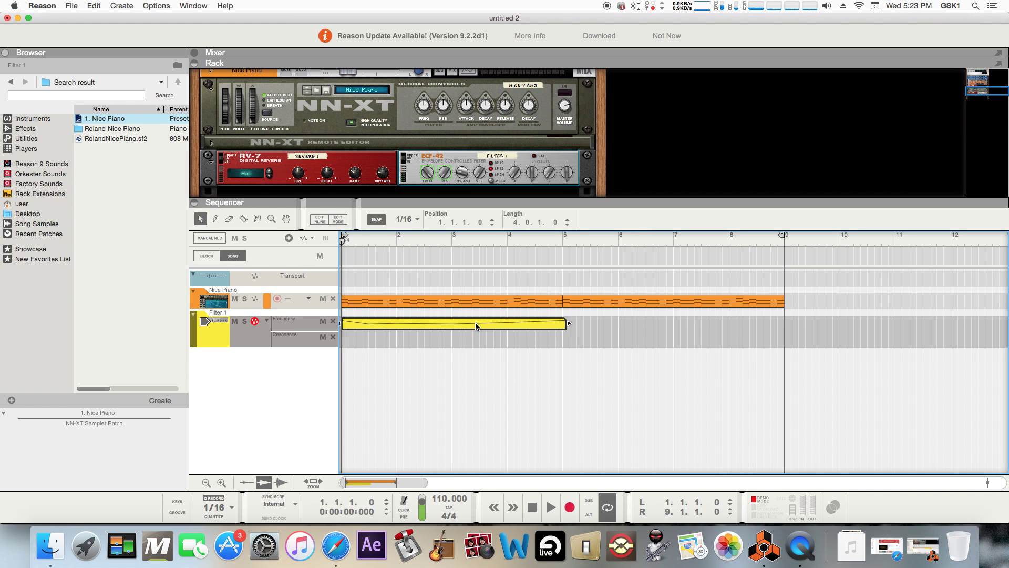
left_click_drag(475, 323, 463, 360)
double_click(465, 344)
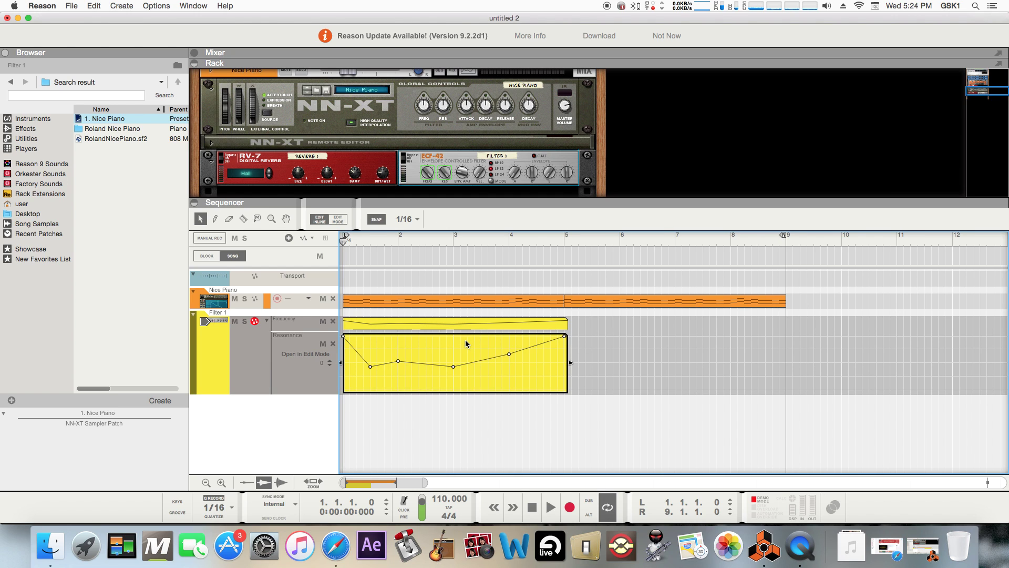
double_click(525, 326)
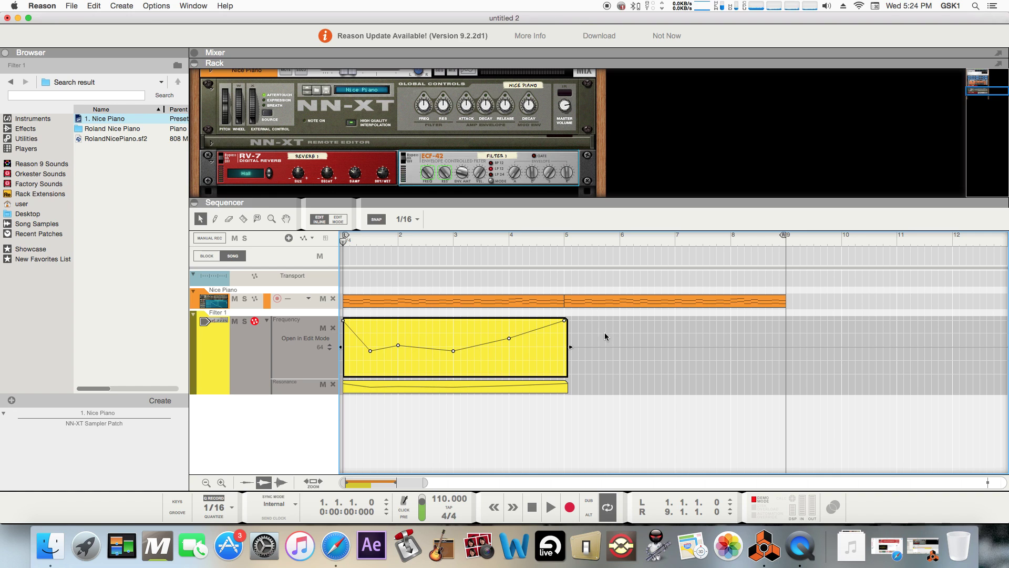
Move both automation clips to start at bar 5, end them at bar 9, then show the untitled song.
left_click(462, 387)
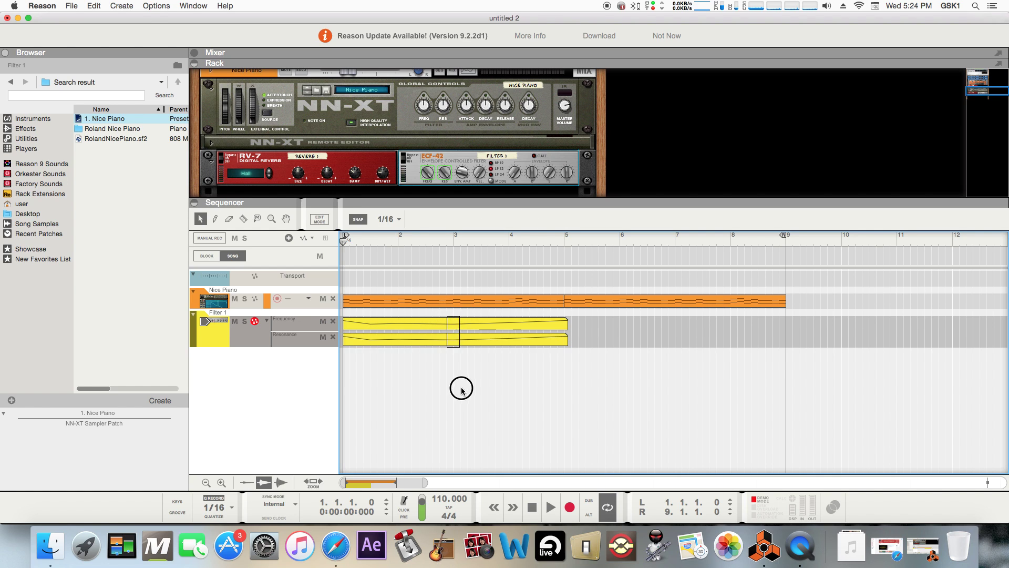
left_click(467, 342)
left_click_drag(466, 330, 689, 330)
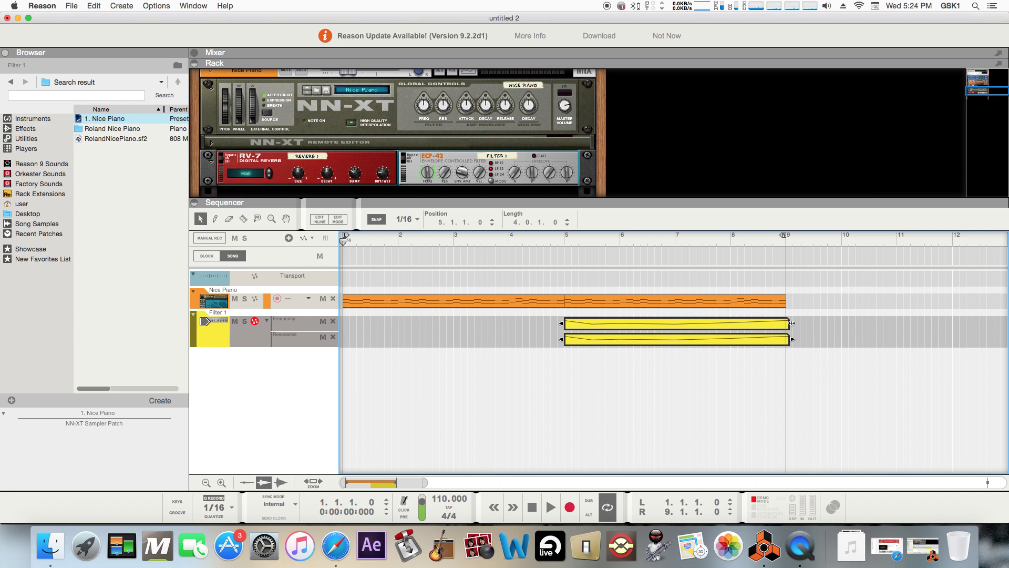
left_click_drag(791, 323, 789, 330)
left_click(928, 543)
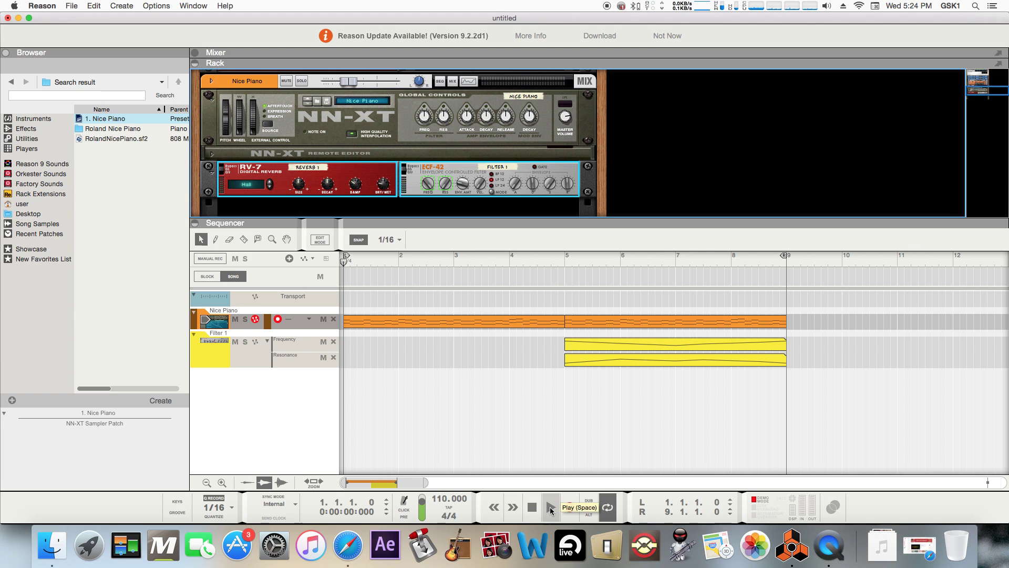
left_click(550, 508)
key("XF86AudioRaiseVolume")
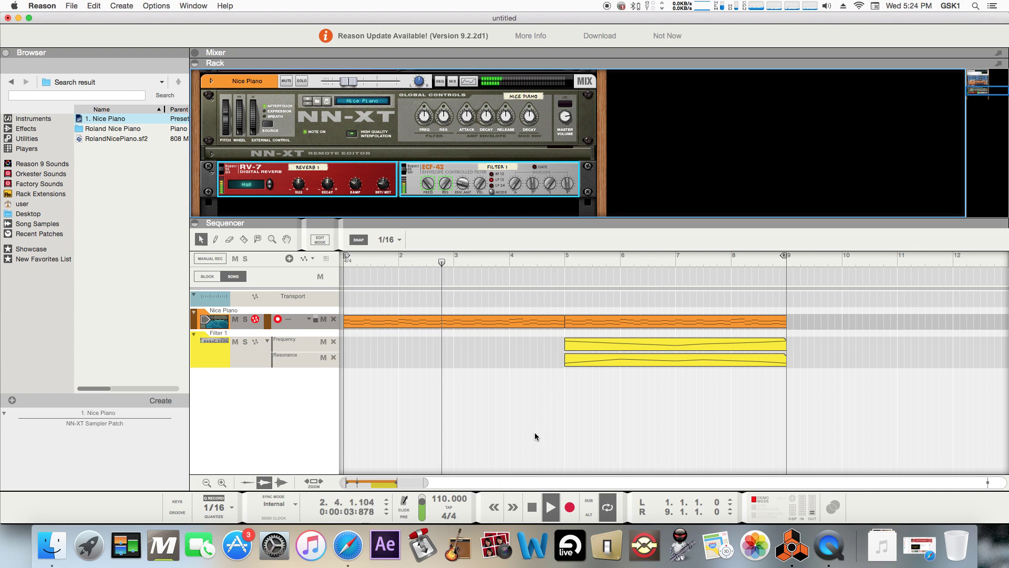
key("XF86AudioRaiseVolume")
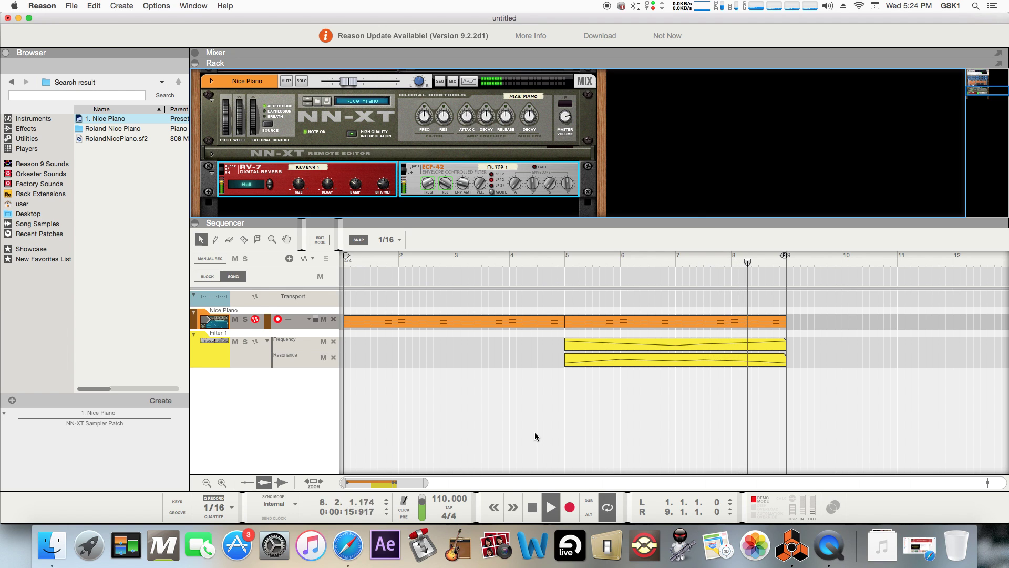
key("XF86AudioRaiseVolume")
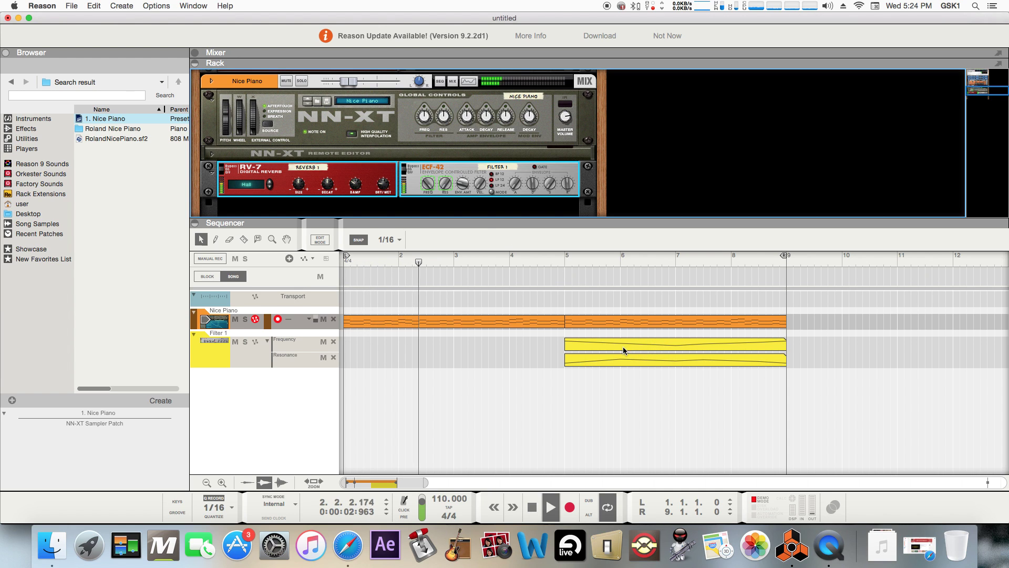
left_click(534, 508)
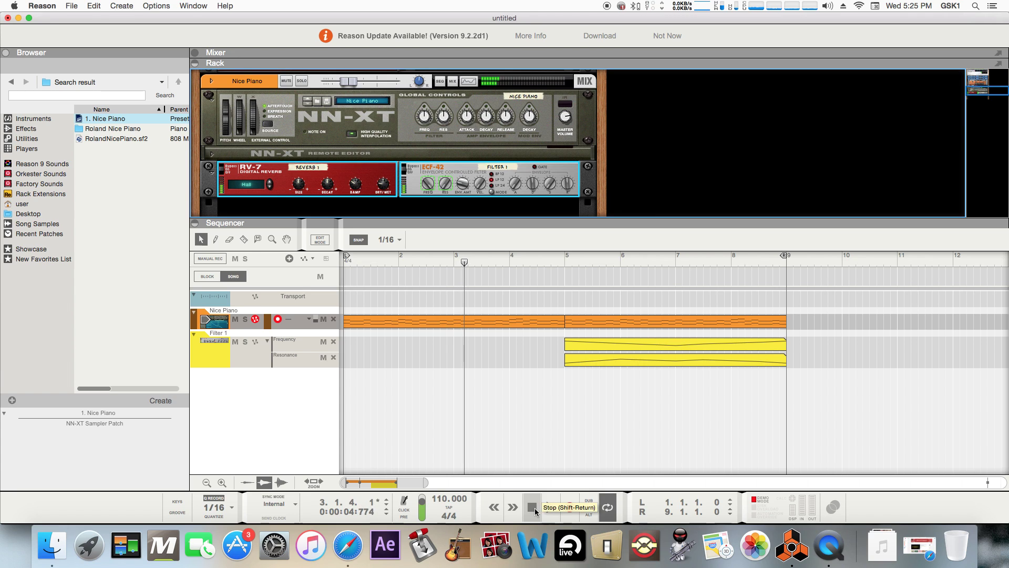
left_click(535, 510)
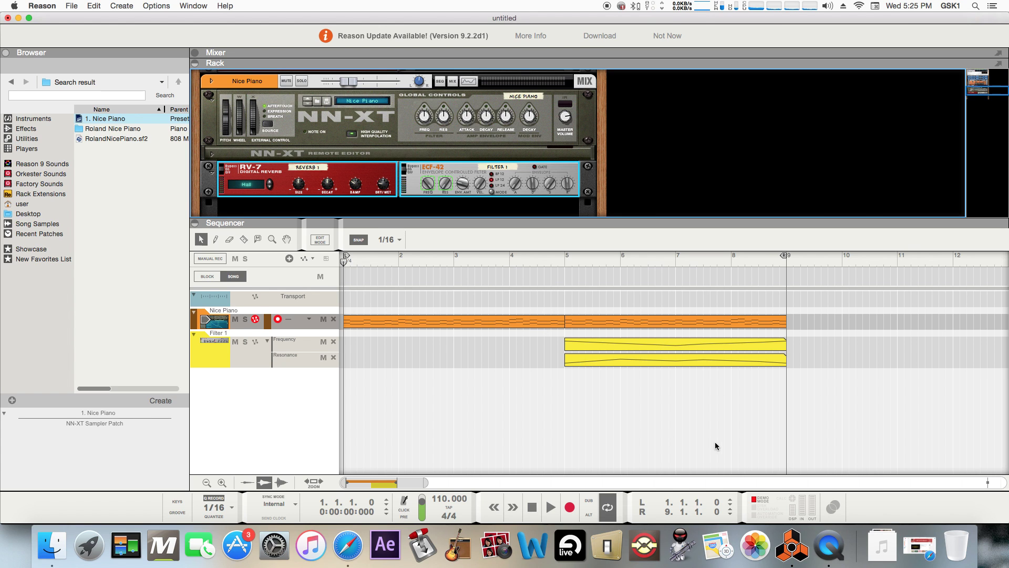
Restore the minimized Safari window showing the YouTube channel page.
left_click(921, 533)
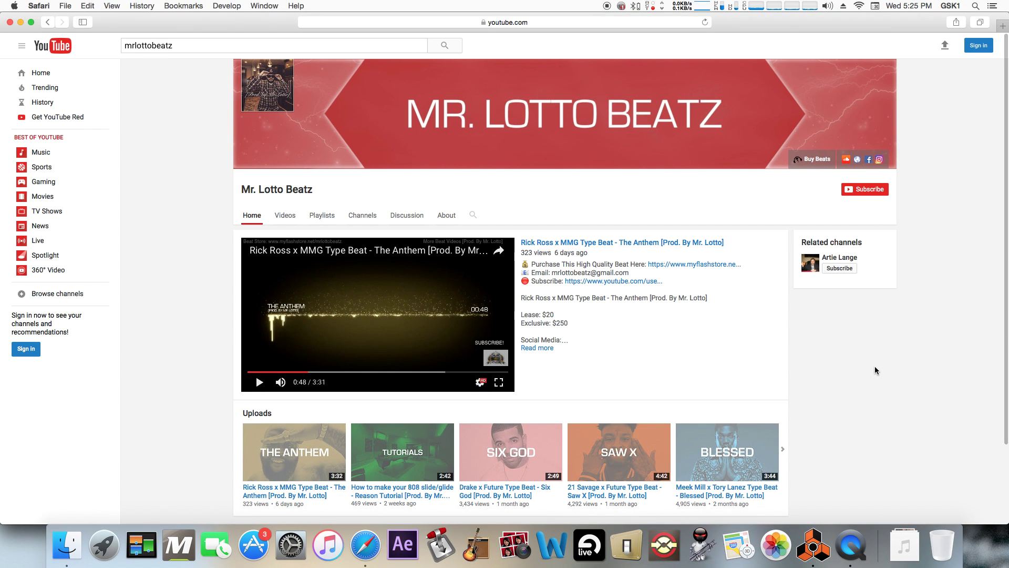